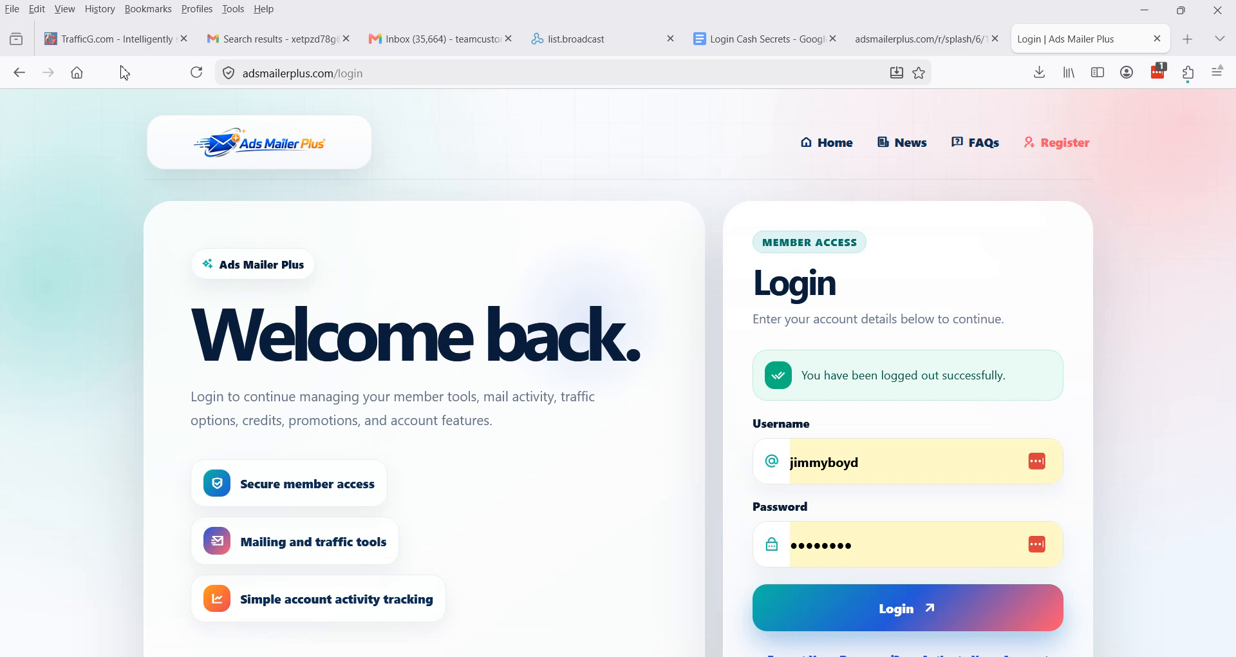
Review the Ads Mailer Plus splash page, including the free advertising offer and the new-member promo code.
{"action": "left_click", "coordinate": [897, 44]}
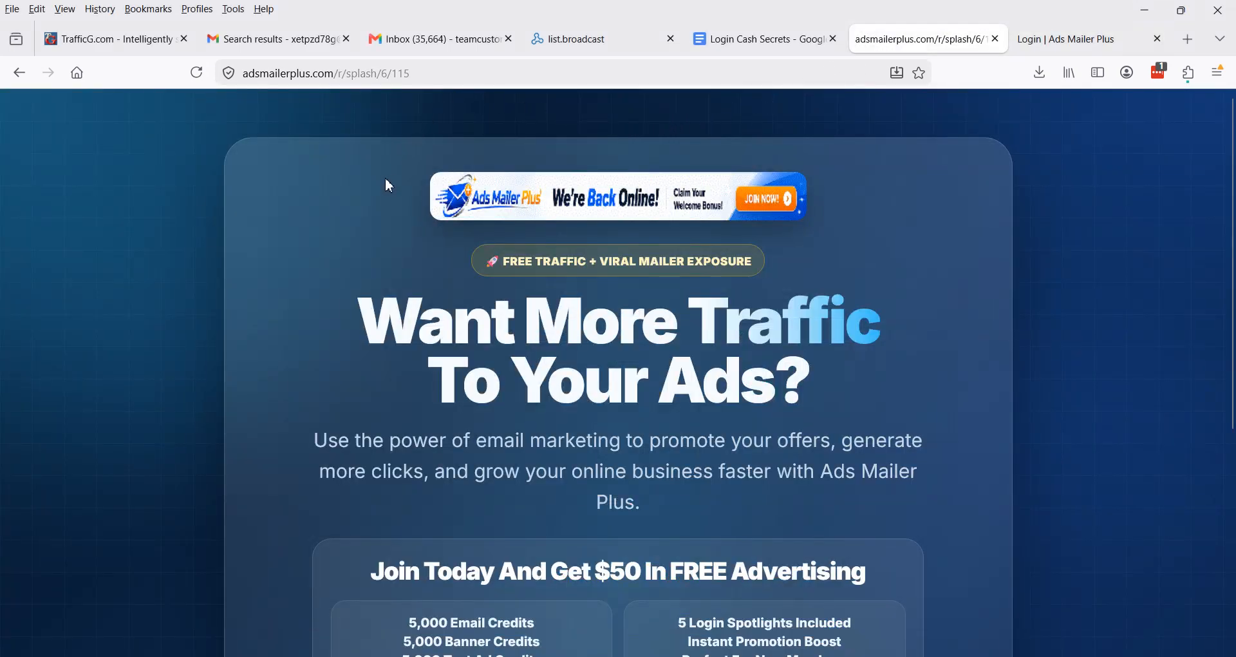
{"action": "scroll", "coordinate": [386, 178], "scroll_direction": "down", "scroll_amount": 5}
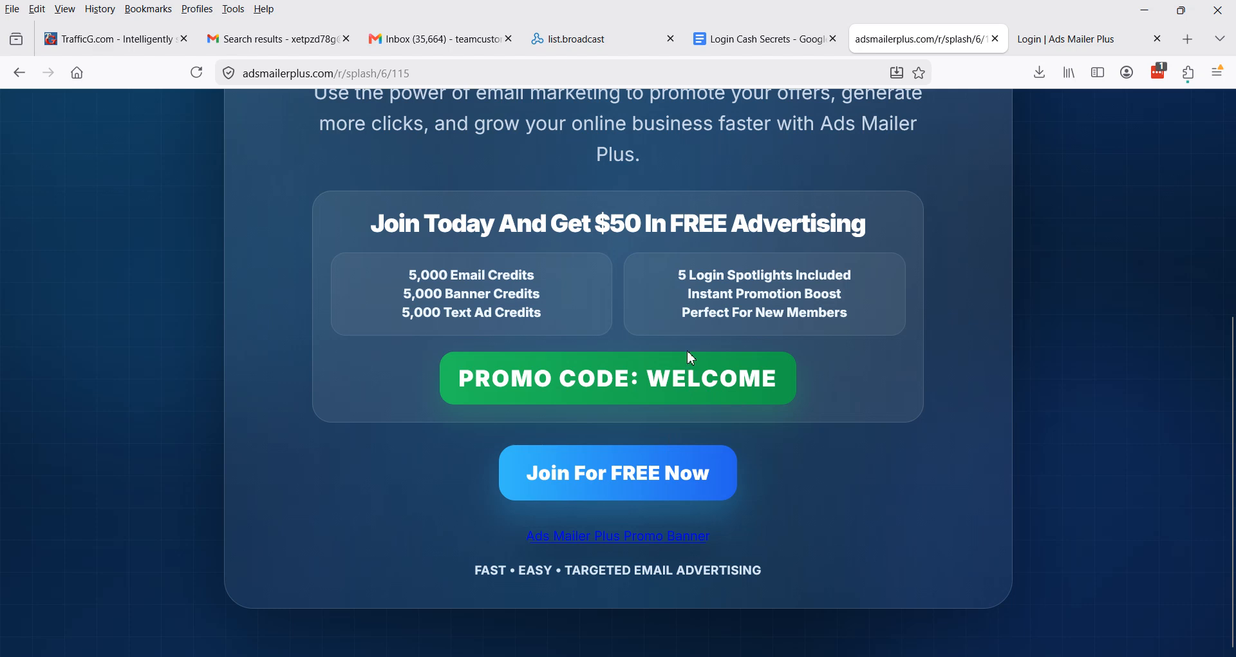
{"action": "scroll", "coordinate": [674, 345], "scroll_direction": "up", "scroll_amount": 1}
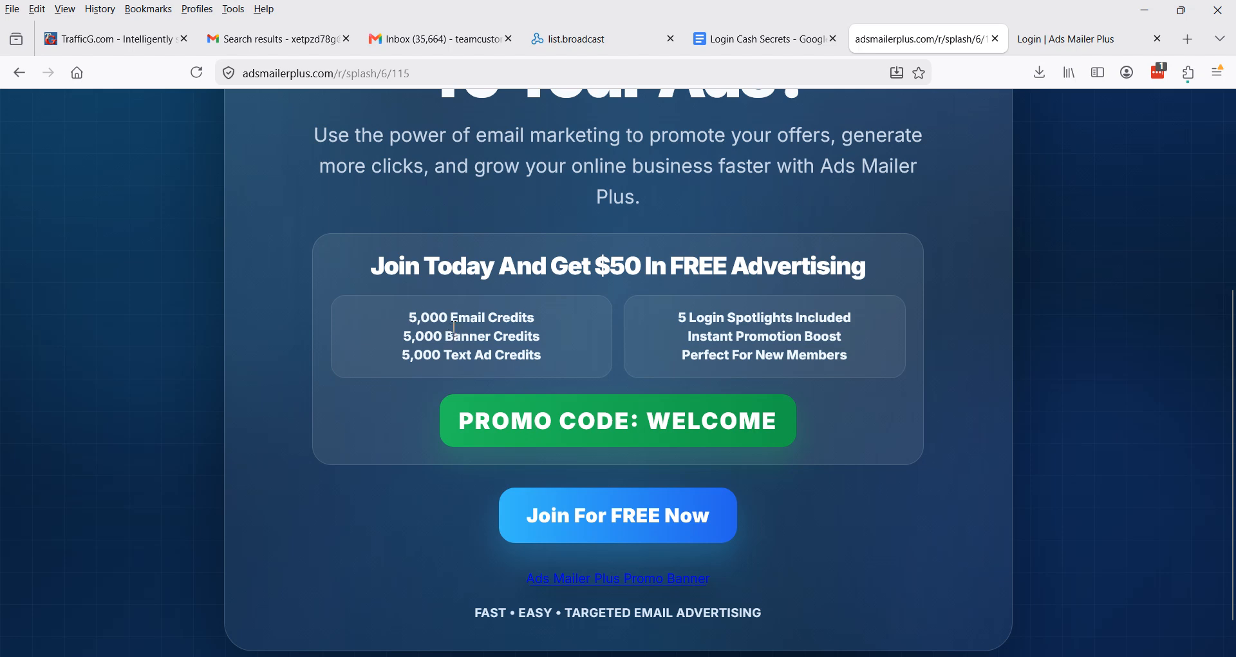
{"action": "scroll", "coordinate": [456, 332], "scroll_direction": "up", "scroll_amount": 1}
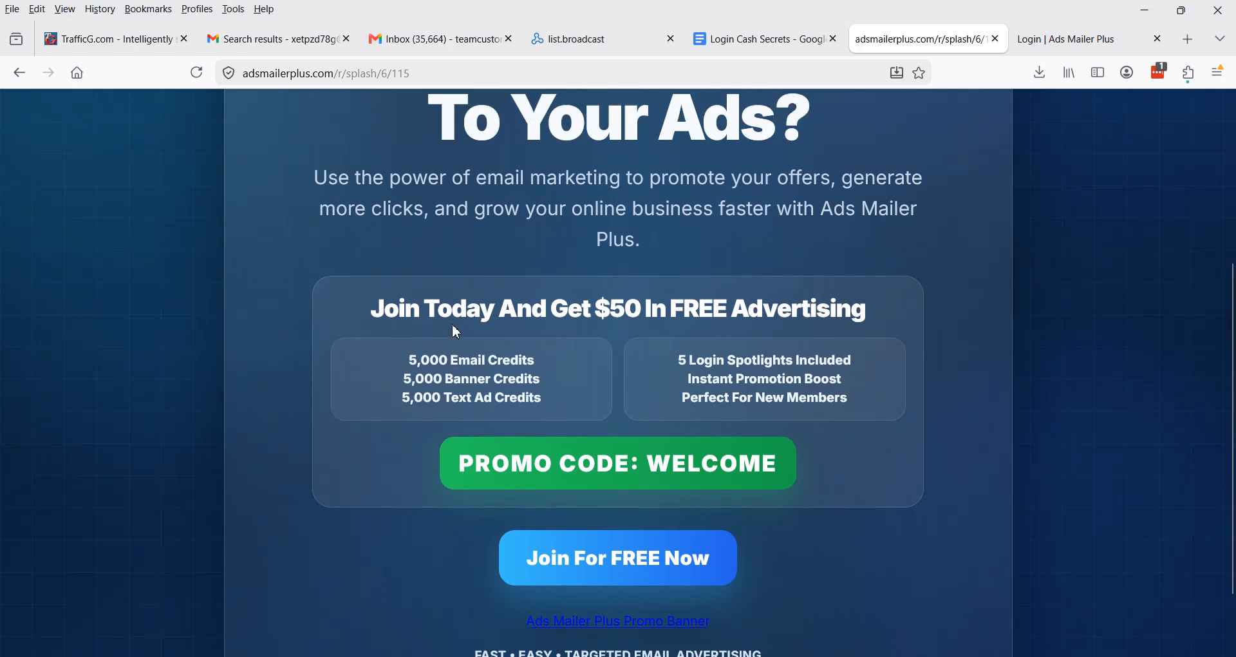
{"action": "scroll", "coordinate": [456, 332], "scroll_direction": "up", "scroll_amount": 6}
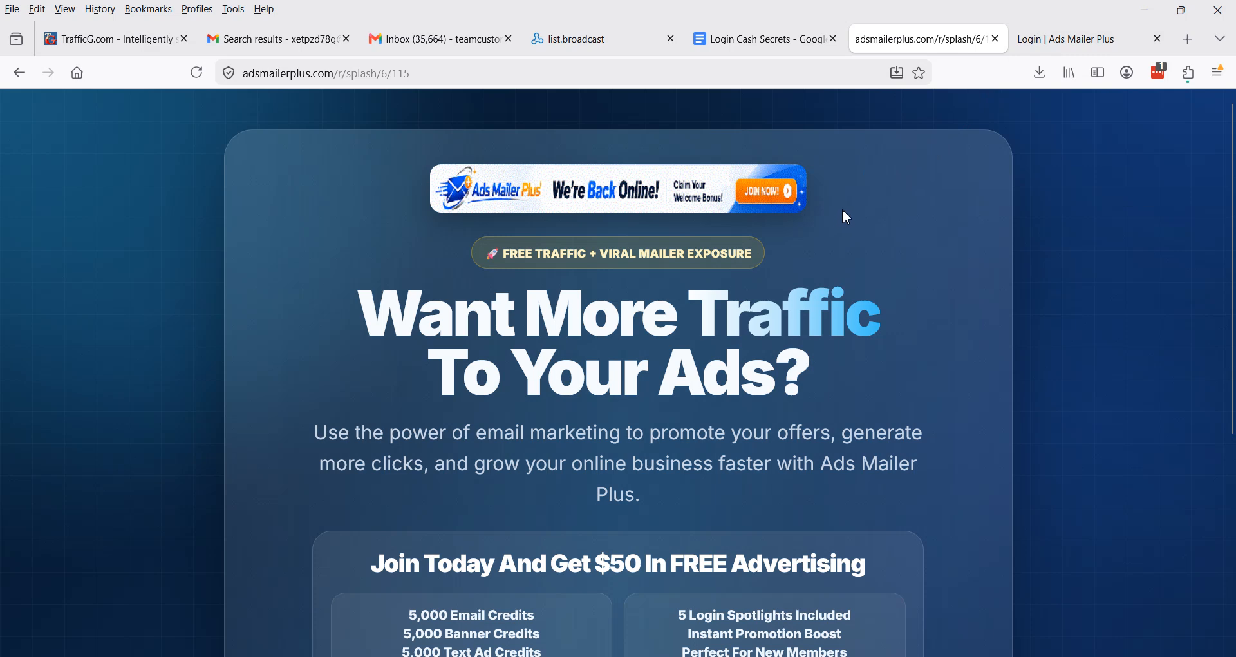
Log in to the Ads Mailer Plus member account with the prefilled credentials and check the membership level in the account menu.
{"action": "left_click", "coordinate": [1048, 39]}
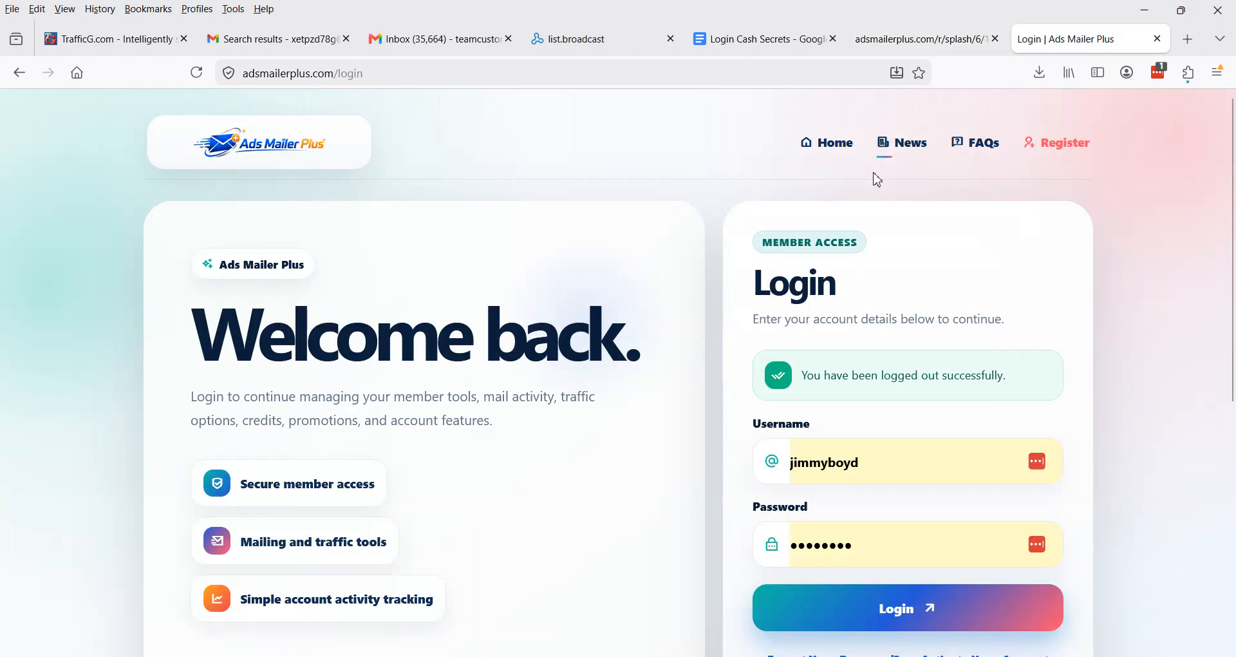
{"action": "left_click", "coordinate": [870, 599]}
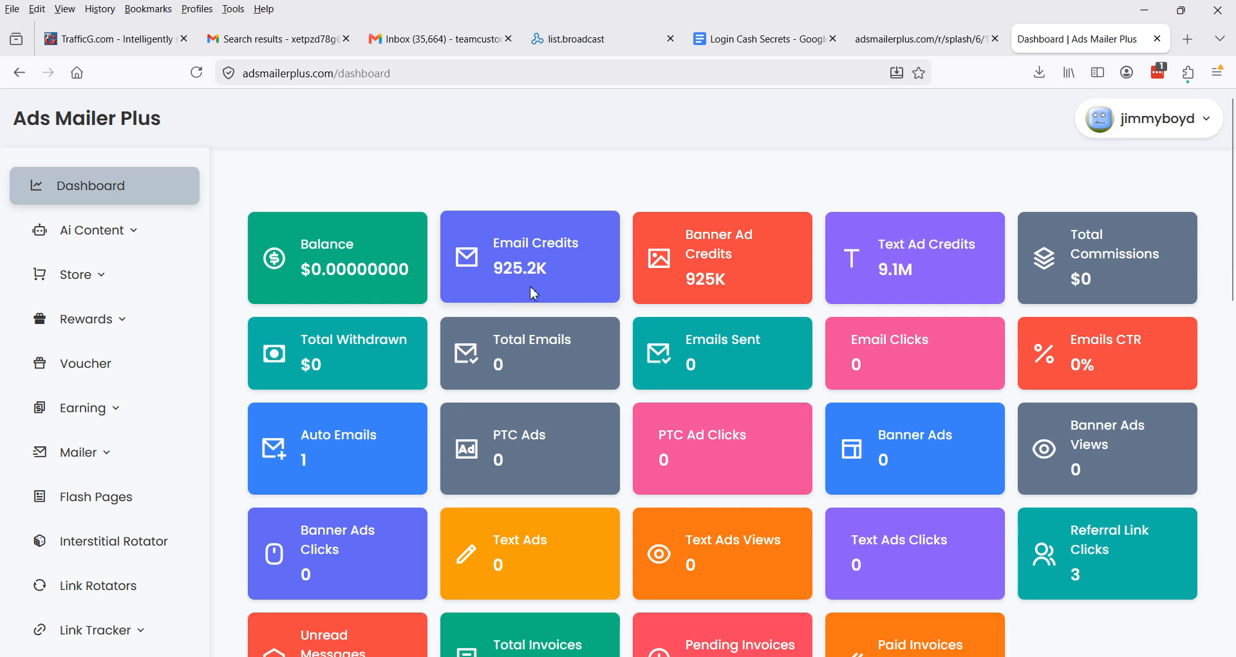
{"action": "left_click", "coordinate": [1121, 129]}
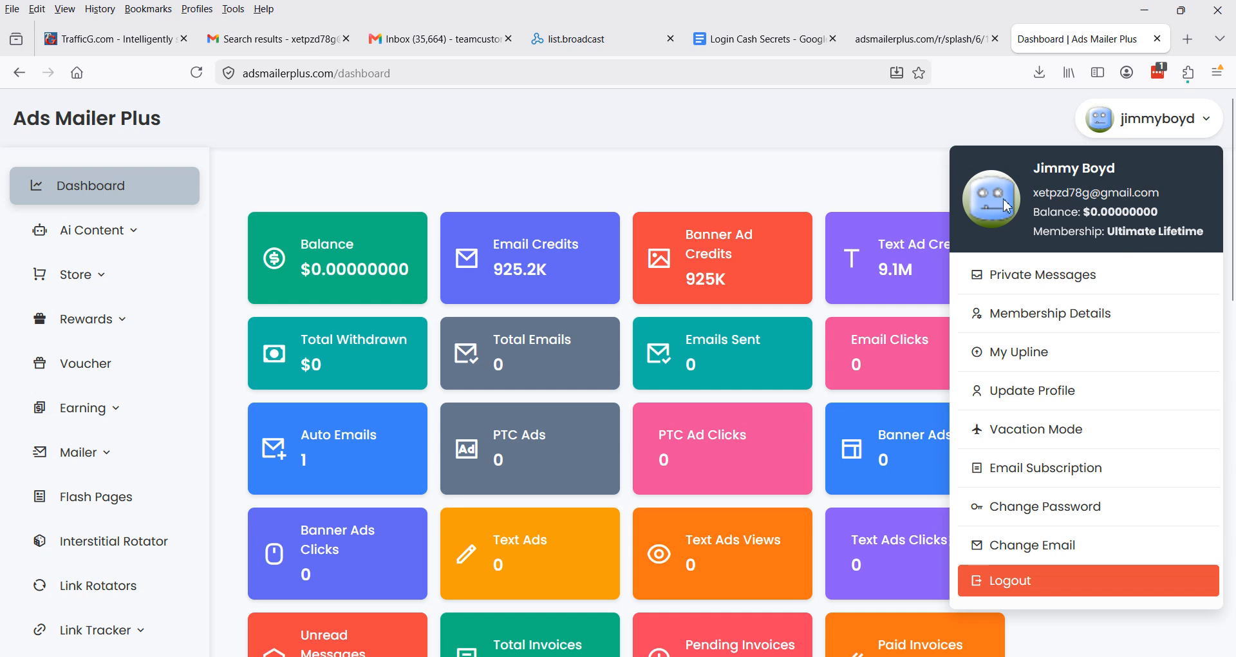
{"action": "left_click", "coordinate": [925, 170]}
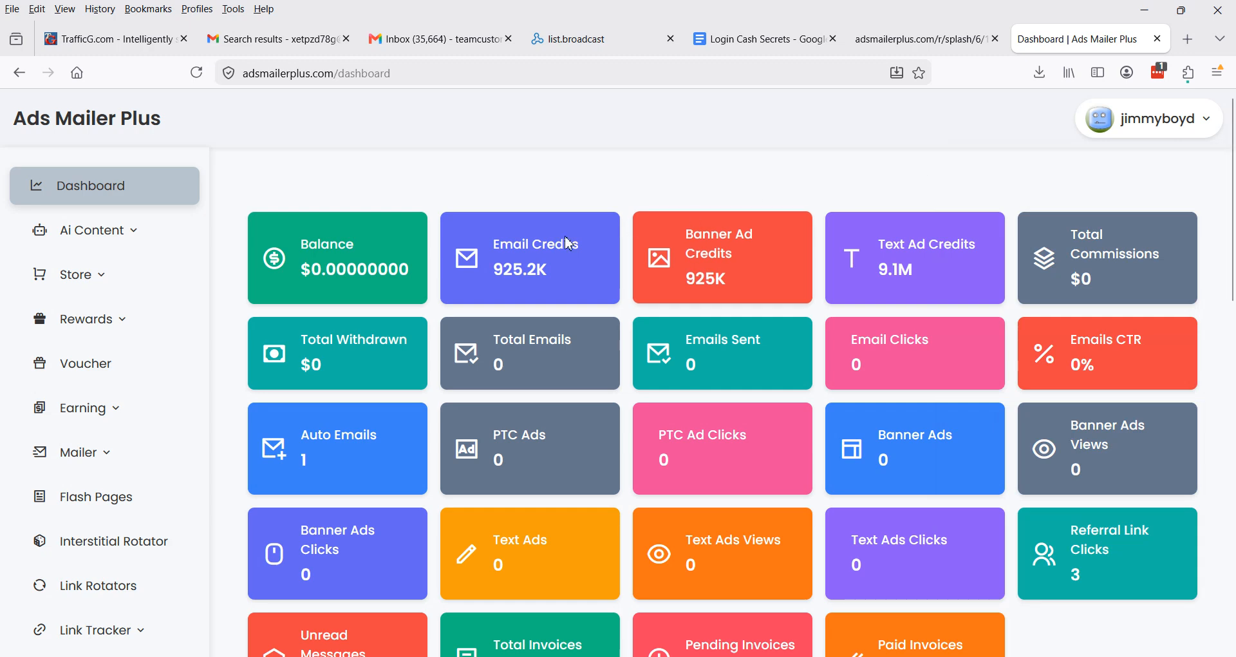
Open the mailer's Auto Emails page and review the auto email limit and the list of existing auto emails.
{"action": "left_click", "coordinate": [147, 450]}
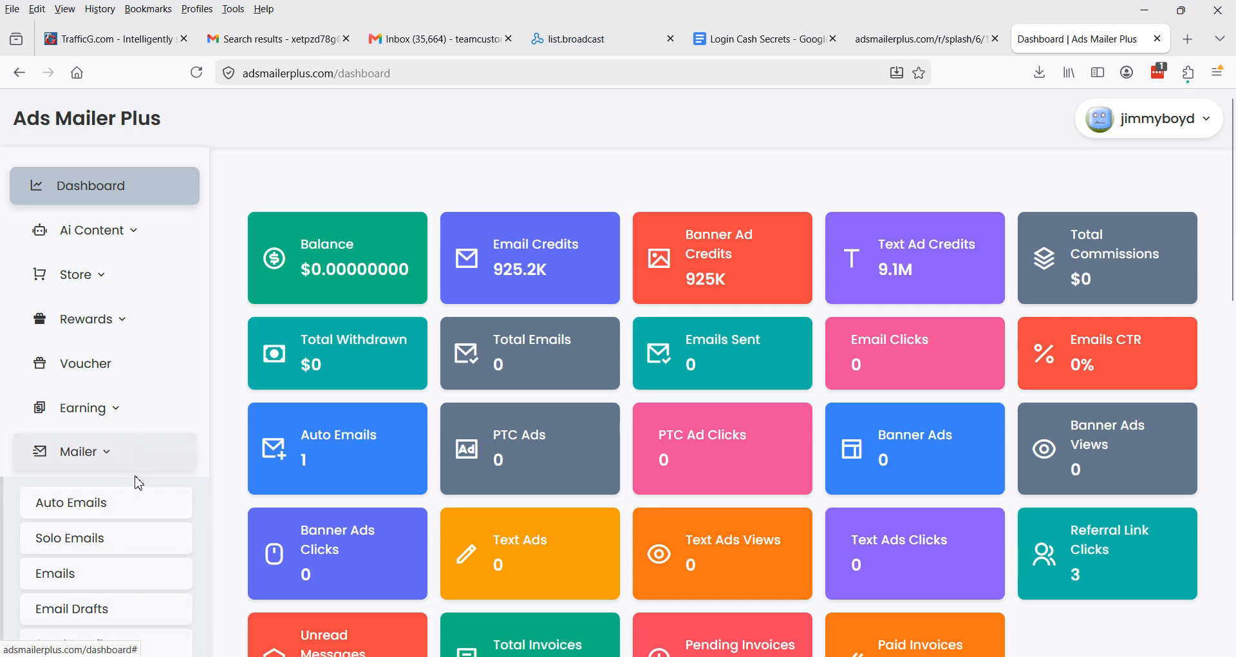
{"action": "left_click", "coordinate": [136, 502]}
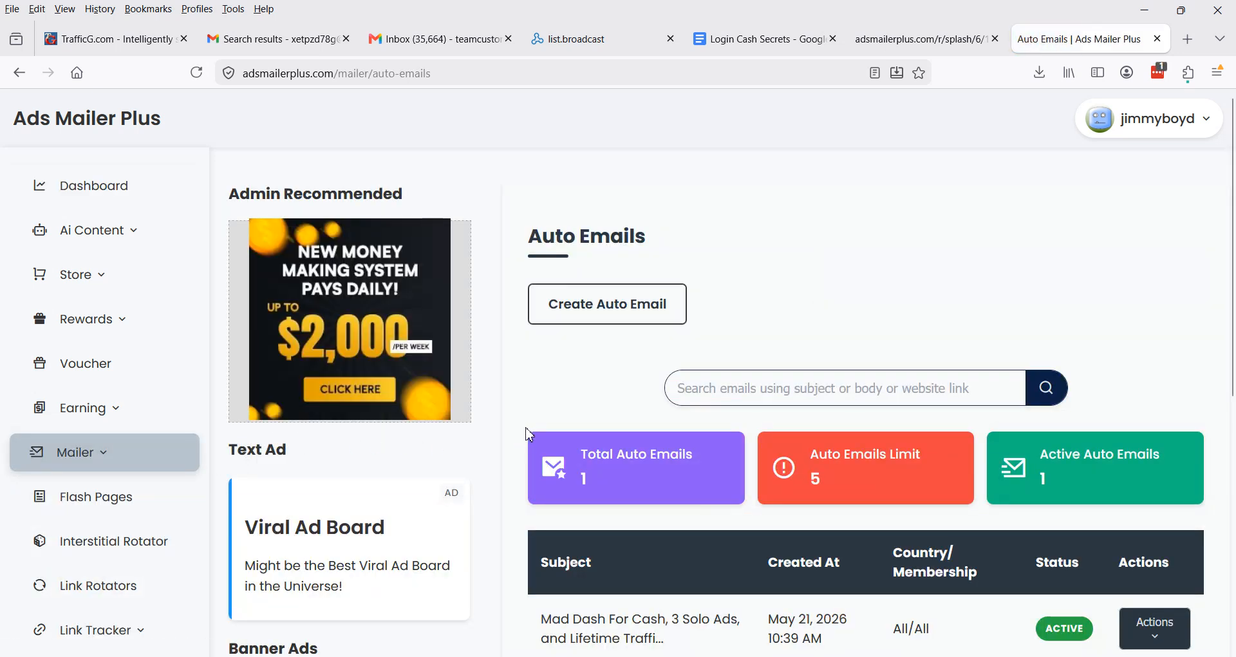
{"action": "scroll", "coordinate": [529, 435], "scroll_direction": "down", "scroll_amount": 3}
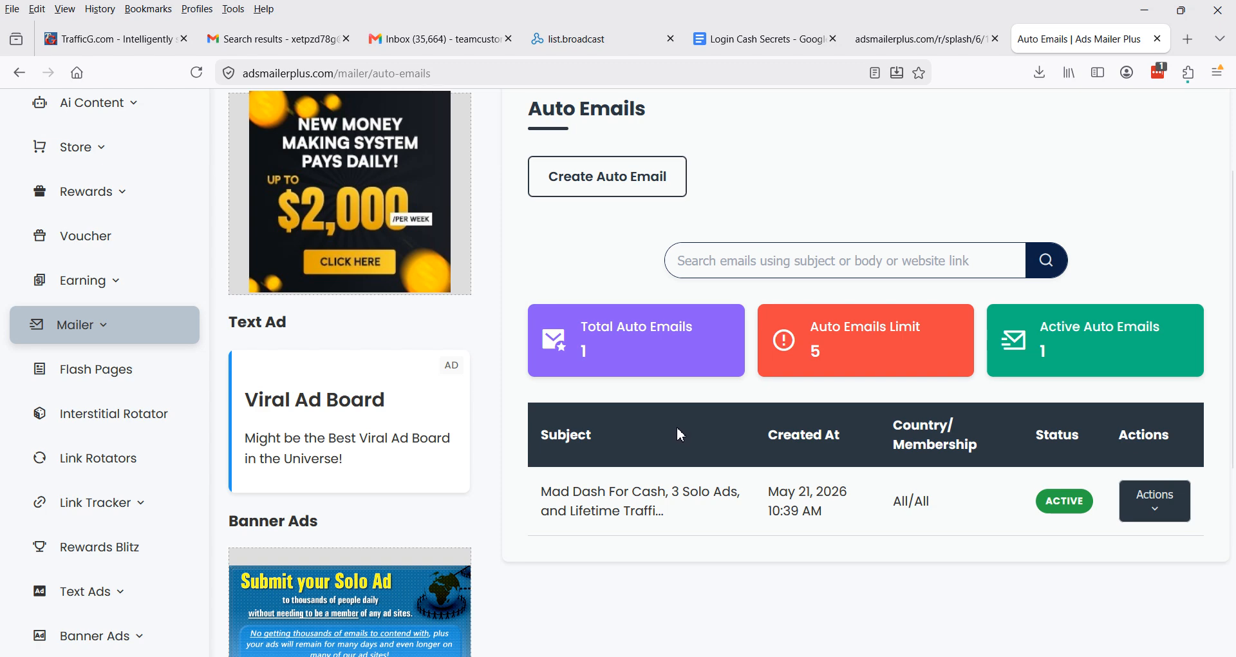
Open the mailer's Email Drafts page and review the draft limit and drafts list.
{"action": "left_click", "coordinate": [158, 335]}
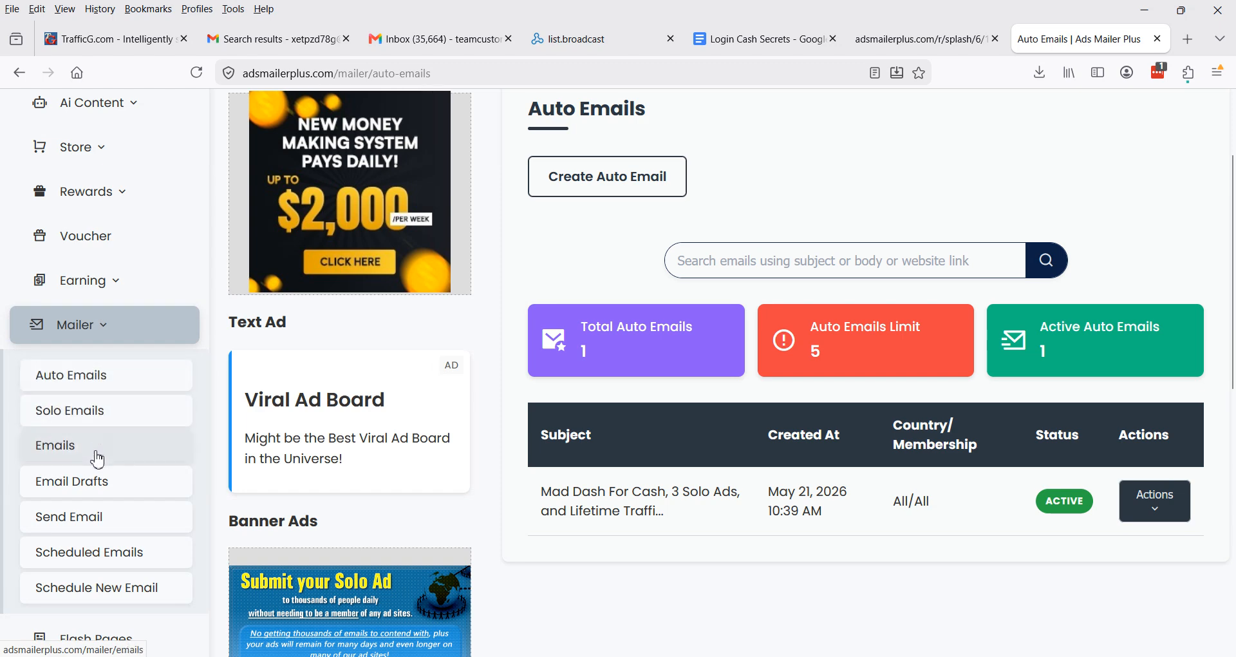
{"action": "left_click", "coordinate": [98, 478]}
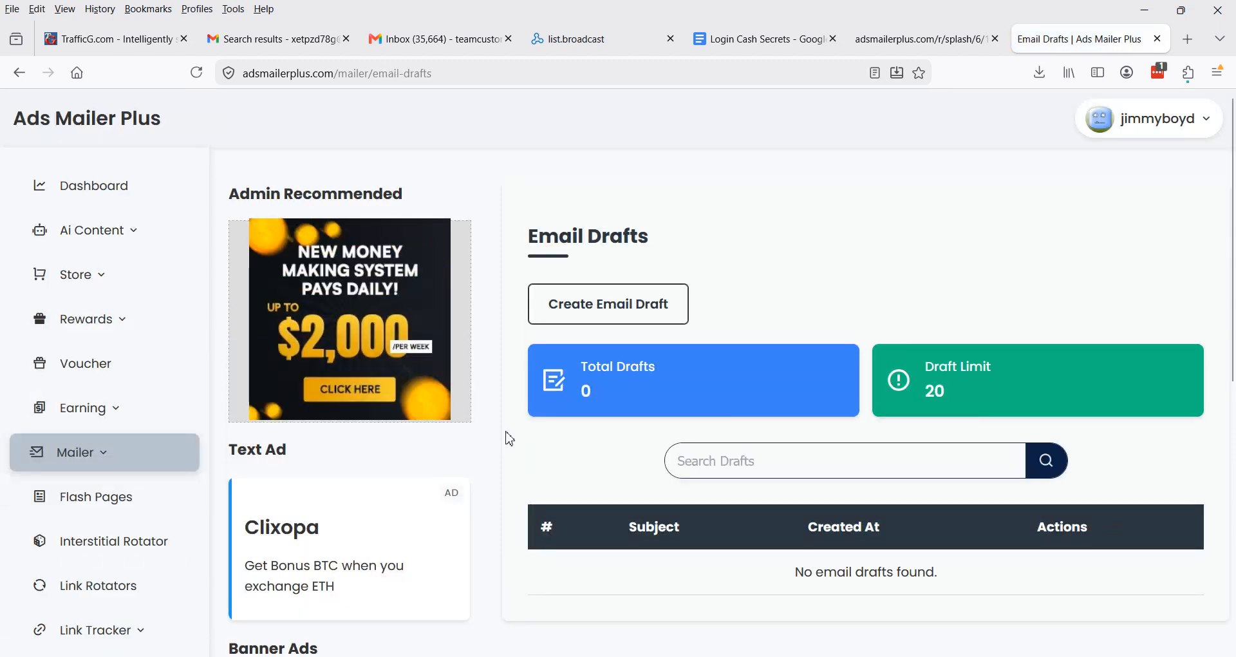
{"action": "scroll", "coordinate": [507, 437], "scroll_direction": "down", "scroll_amount": 2}
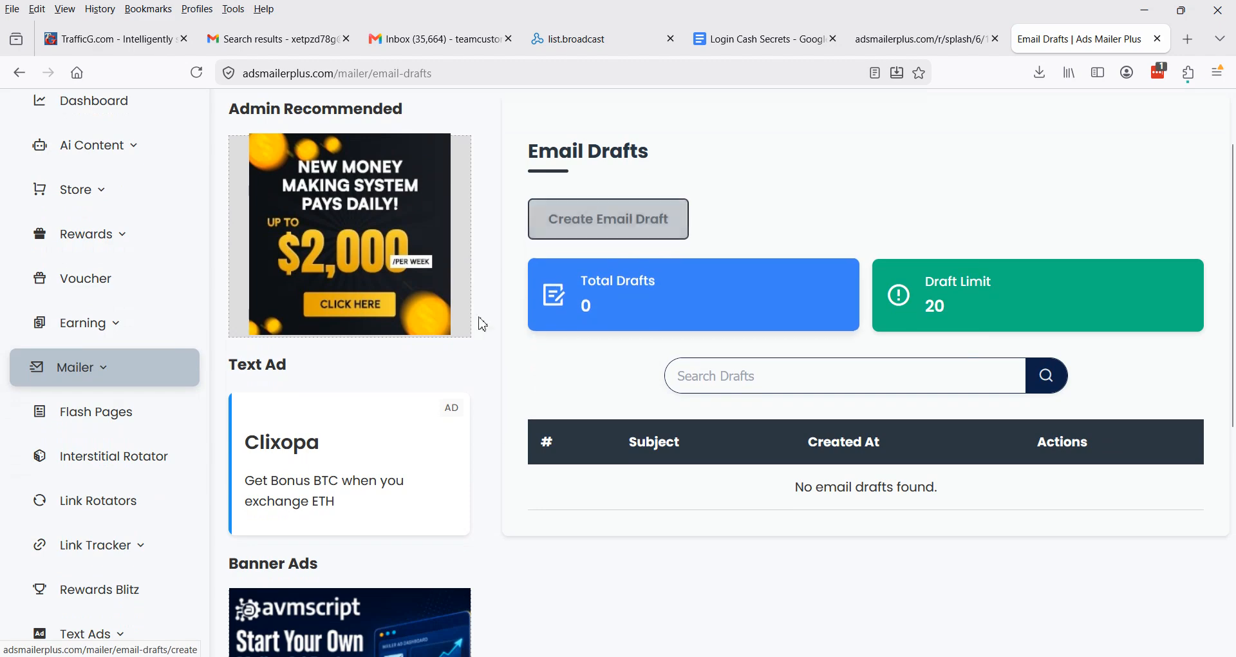
Open the Send Email page and examine the daily limit, click requirement, email frequency and message form.
{"action": "left_click", "coordinate": [172, 380]}
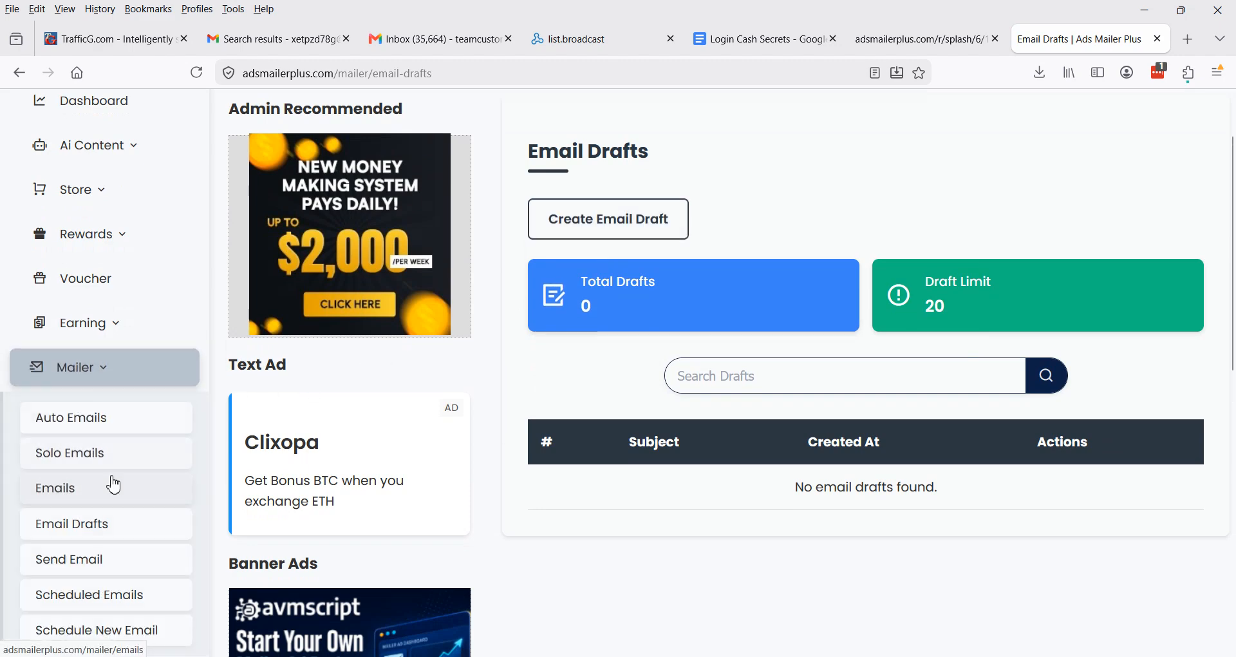
{"action": "left_click", "coordinate": [100, 557]}
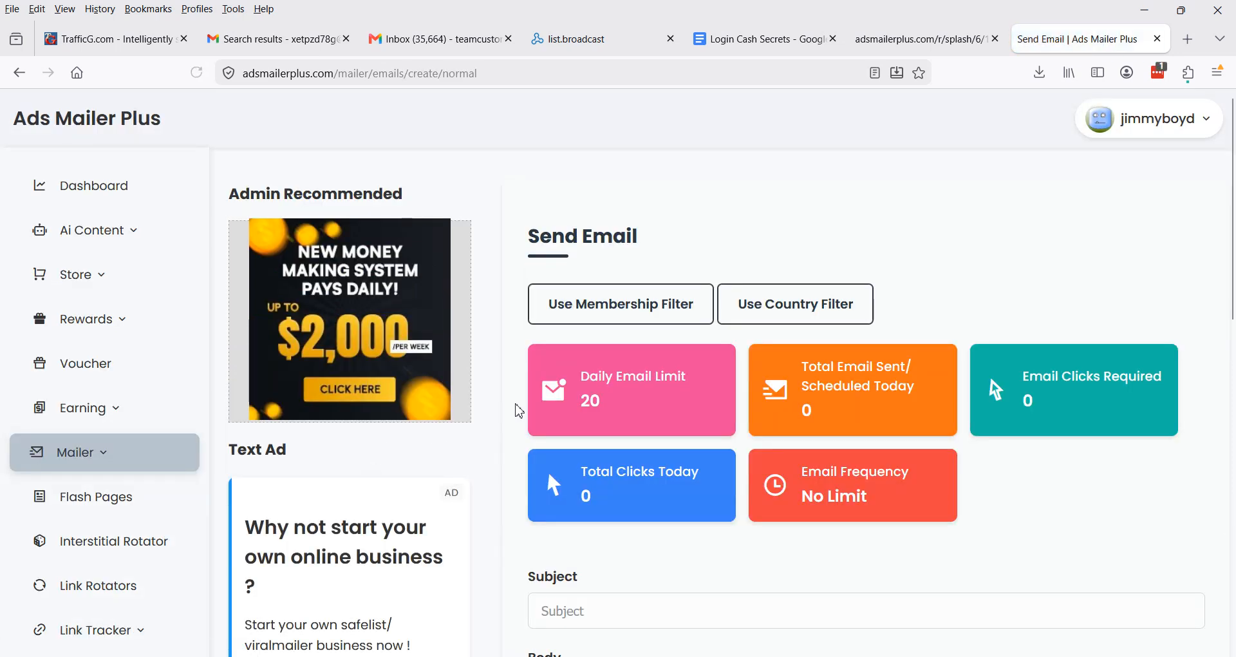
{"action": "scroll", "coordinate": [523, 411], "scroll_direction": "down", "scroll_amount": 3}
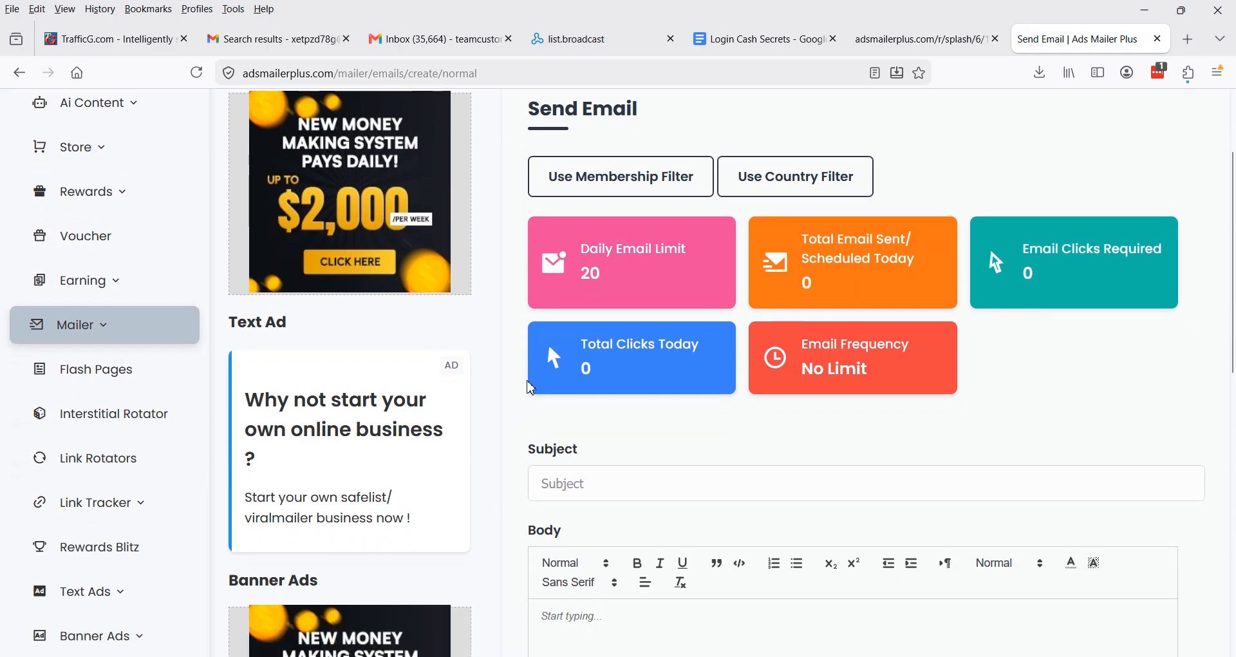
{"action": "scroll", "coordinate": [532, 388], "scroll_direction": "up", "scroll_amount": 1}
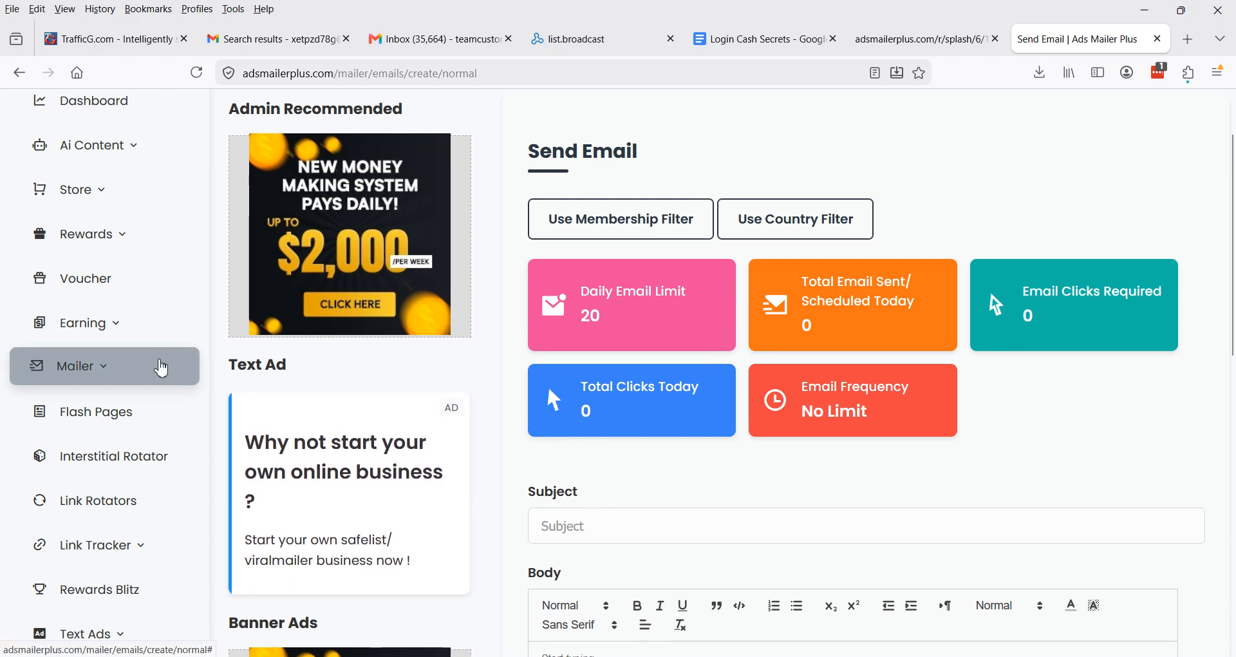
Look over the mailer options, and open the Redeem Voucher page to check the voucher history.
{"action": "left_click", "coordinate": [164, 369]}
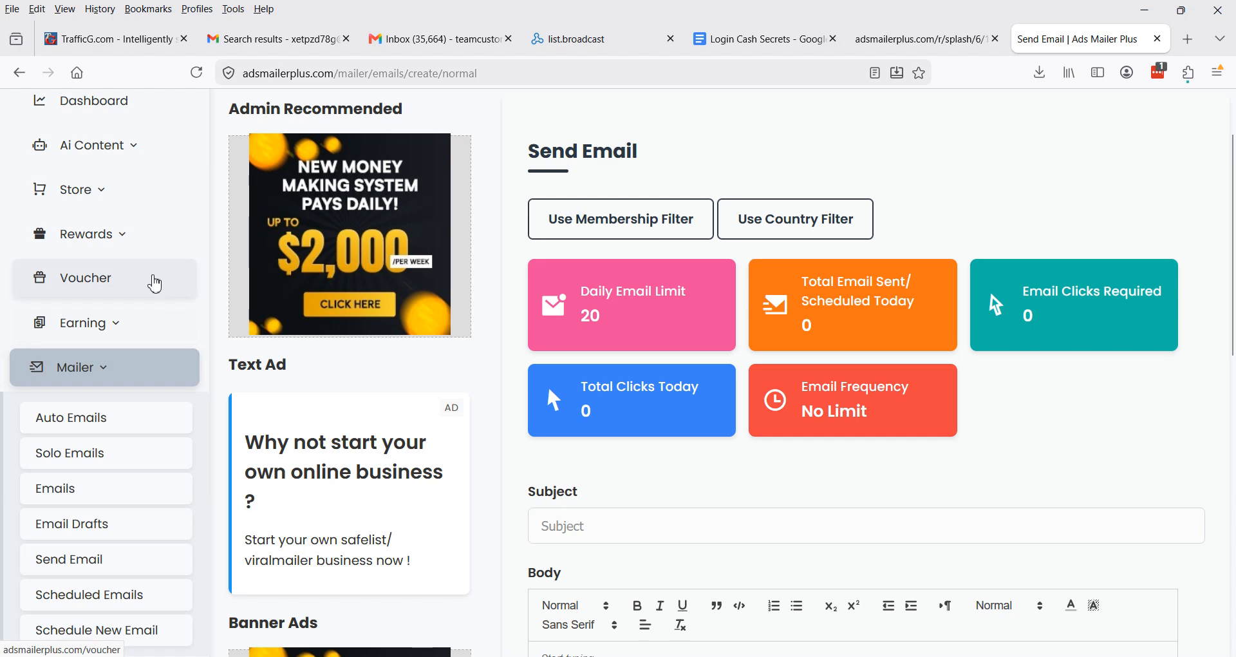
{"action": "left_click", "coordinate": [156, 284]}
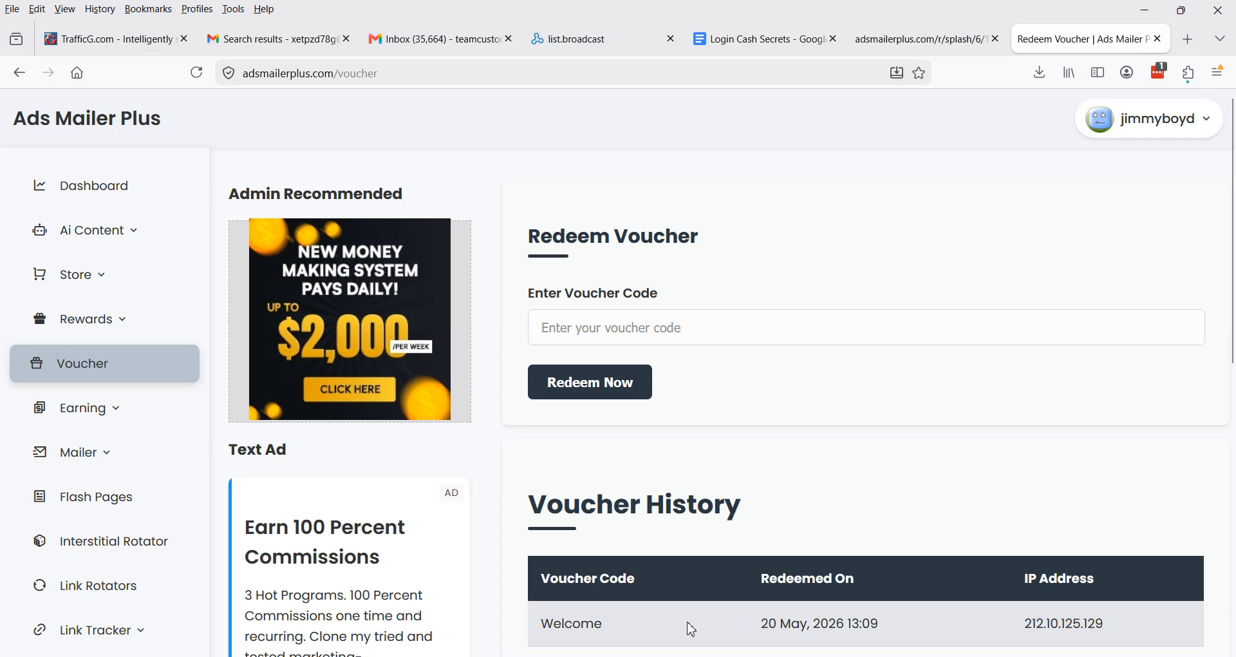
{"action": "scroll", "coordinate": [805, 634], "scroll_direction": "down", "scroll_amount": 2}
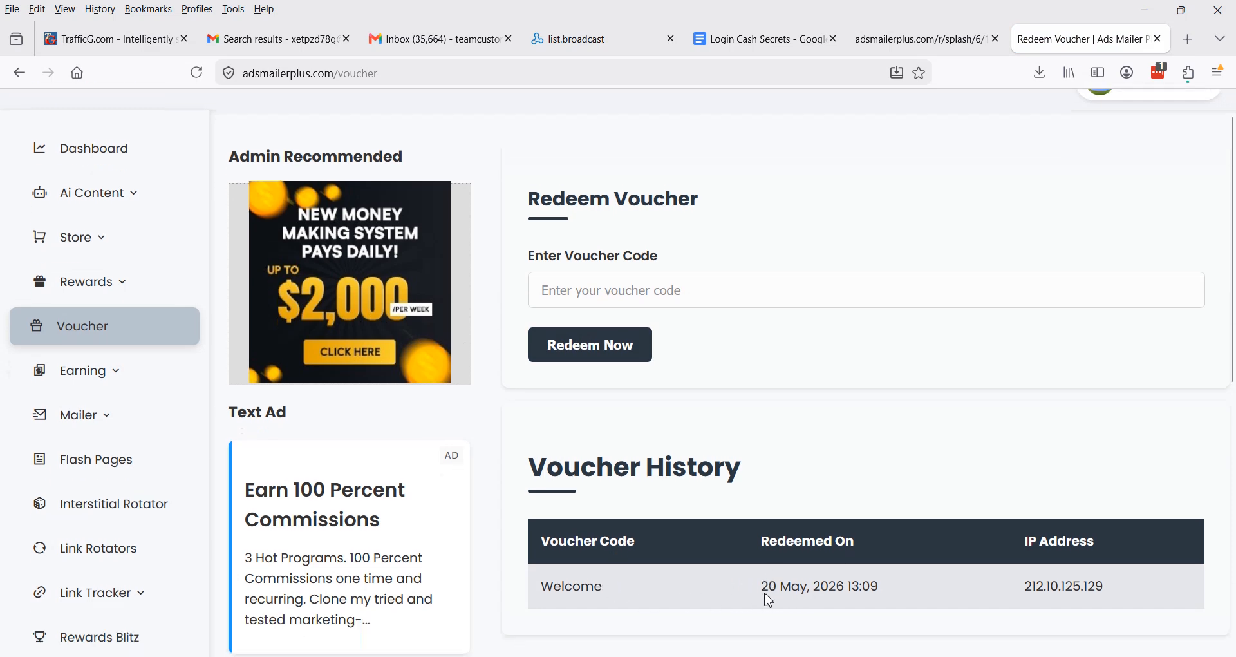
{"action": "scroll", "coordinate": [859, 540], "scroll_direction": "up", "scroll_amount": 1}
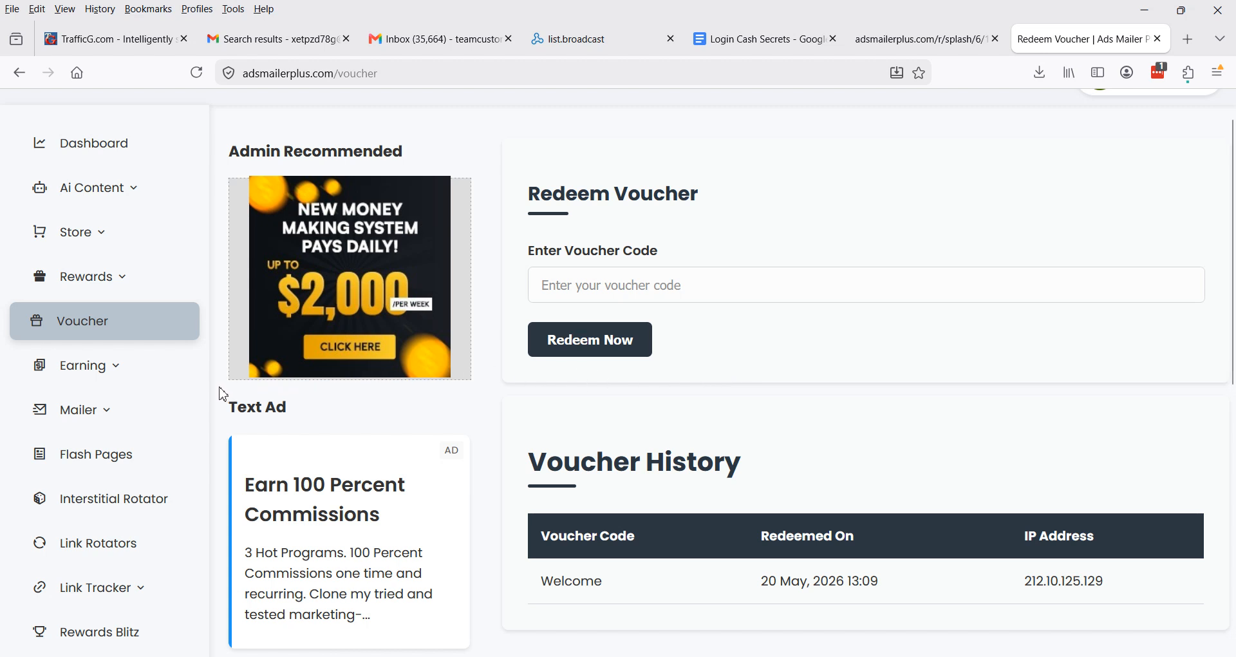
Open the form for creating a new login ad.
{"action": "scroll", "coordinate": [212, 374], "scroll_direction": "down", "scroll_amount": 5}
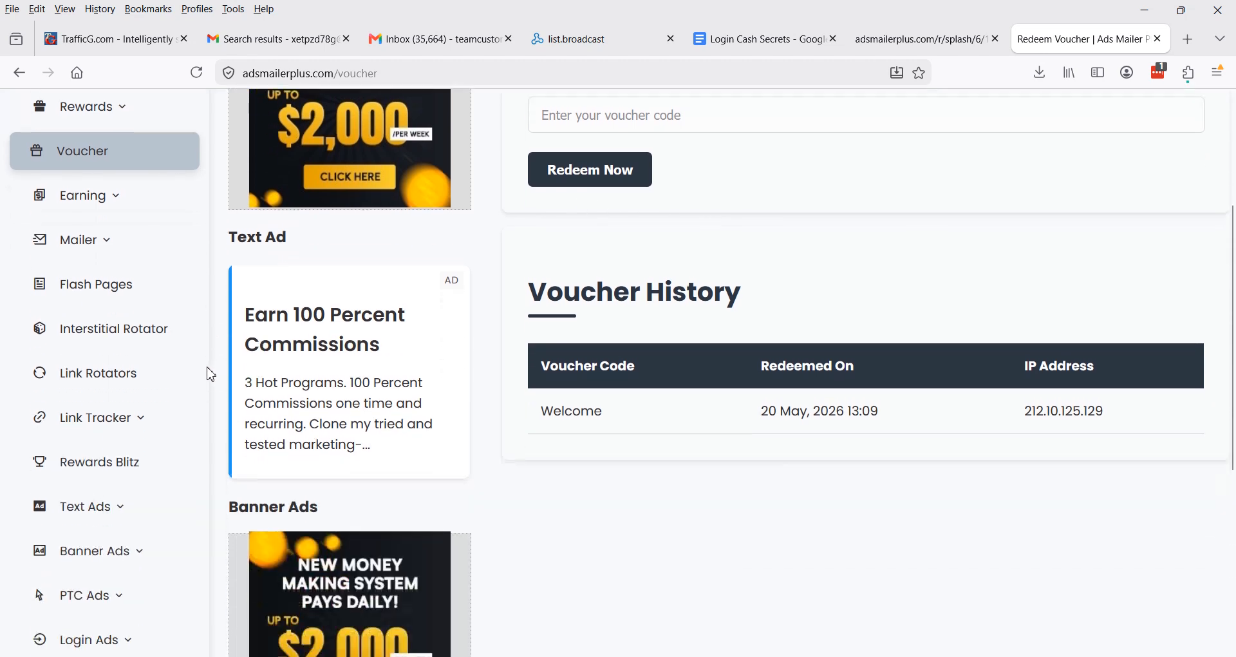
{"action": "scroll", "coordinate": [206, 373], "scroll_direction": "down", "scroll_amount": 1}
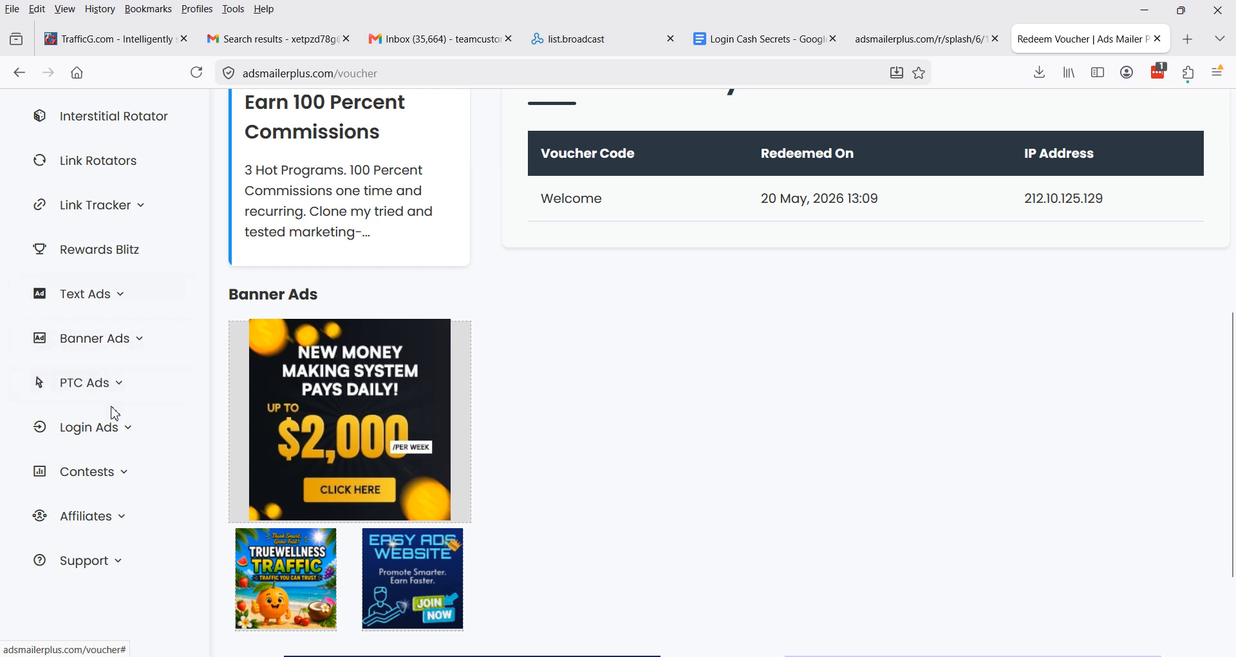
{"action": "left_click", "coordinate": [115, 430]}
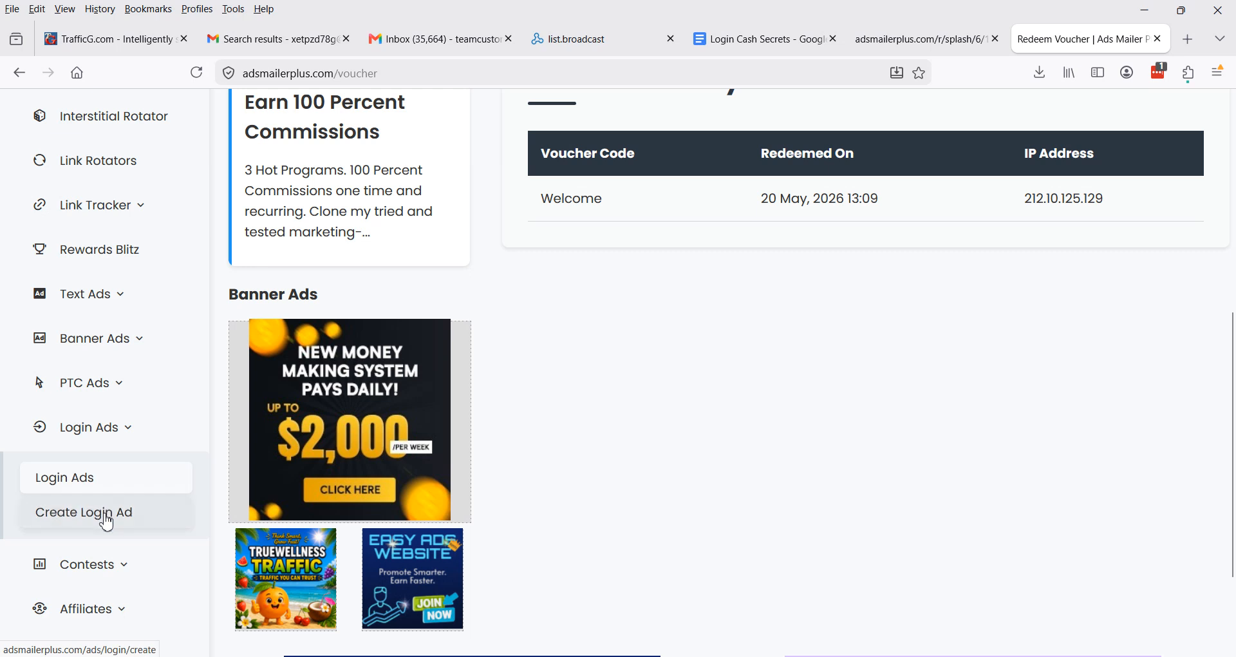
{"action": "left_click", "coordinate": [27, 513]}
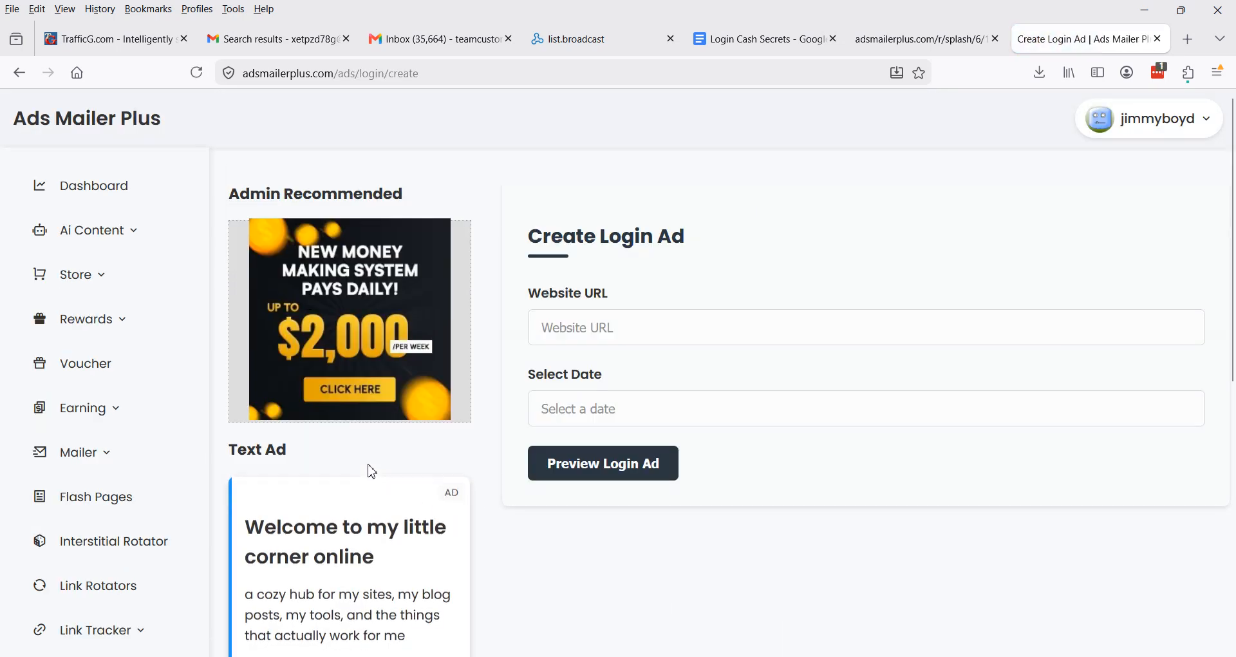
Check the login ad's date picker for available dates in May and June 2026, without choosing one.
{"action": "scroll", "coordinate": [372, 471], "scroll_direction": "down", "scroll_amount": 1}
{"action": "scroll", "coordinate": [380, 473], "scroll_direction": "down", "scroll_amount": 4}
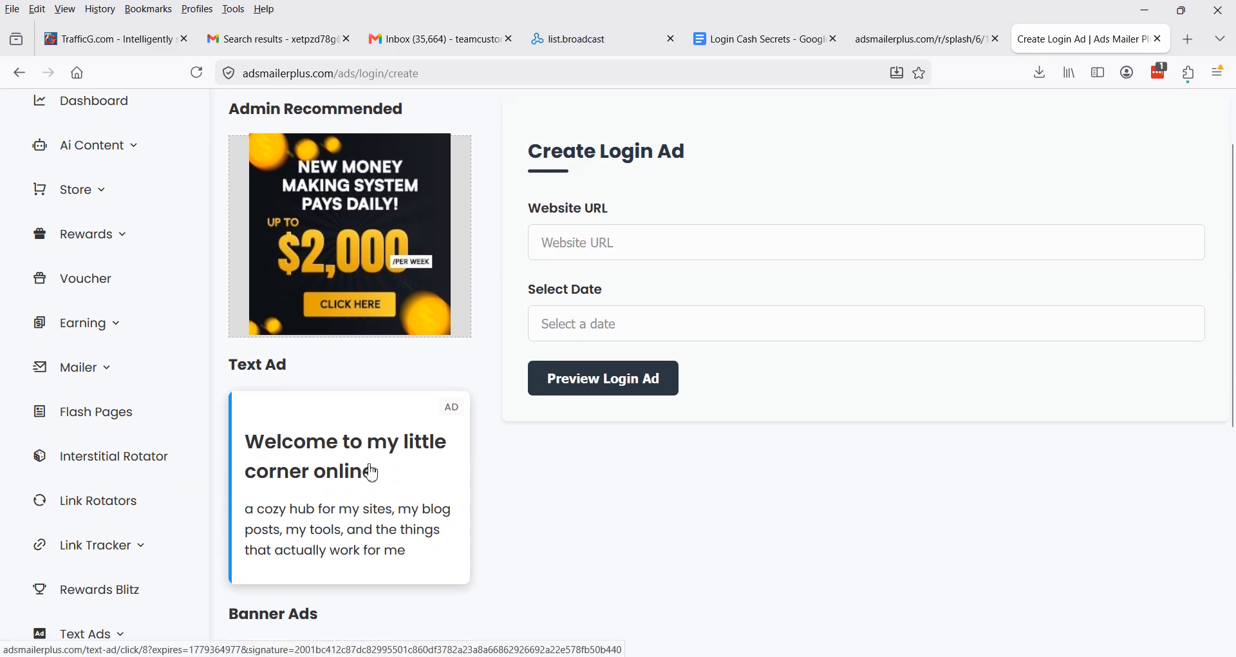
{"action": "left_click", "coordinate": [781, 209]}
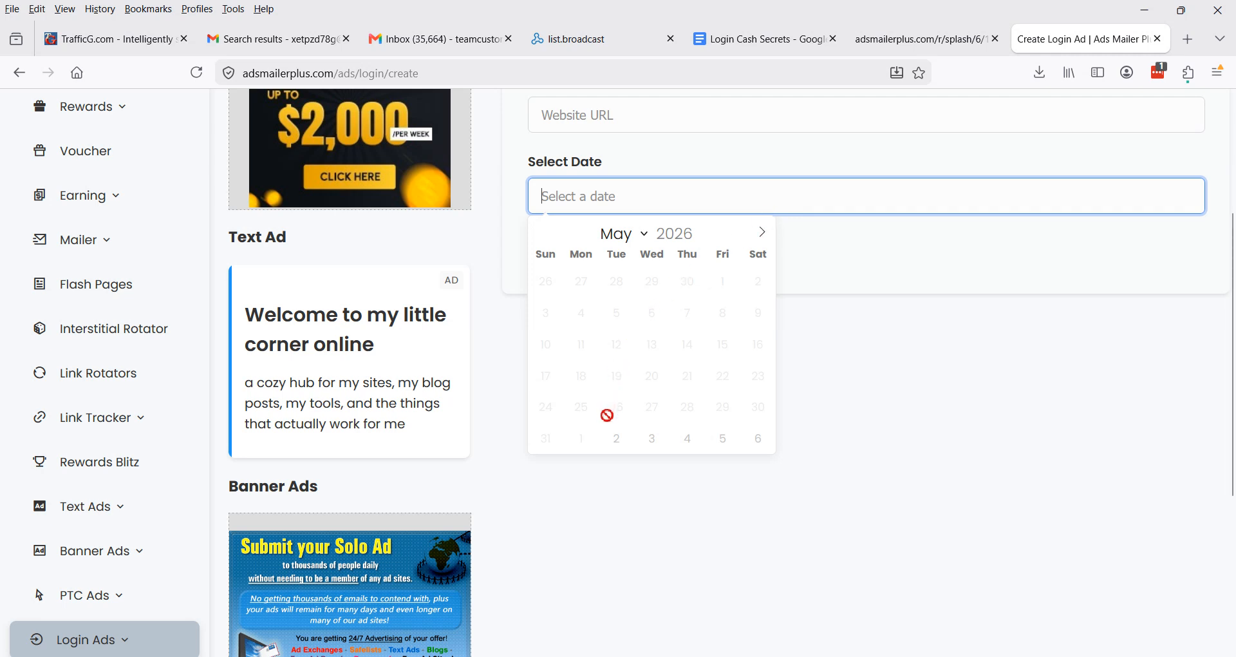
{"action": "left_click", "coordinate": [762, 234]}
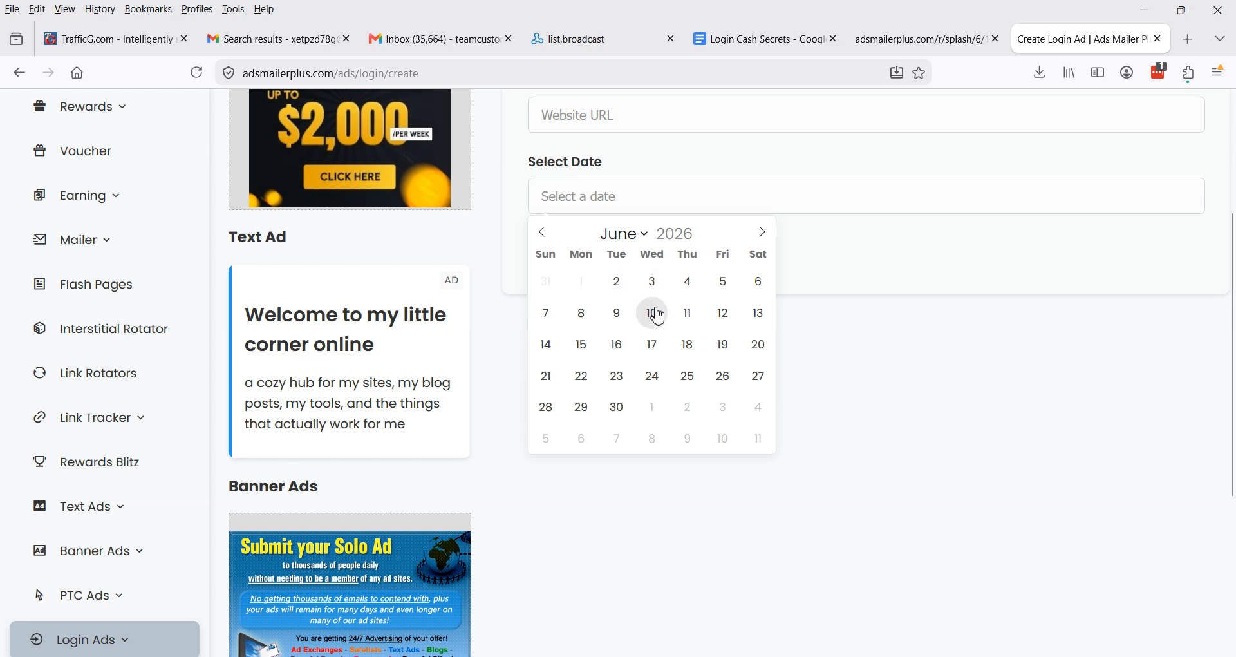
{"action": "left_click", "coordinate": [815, 393]}
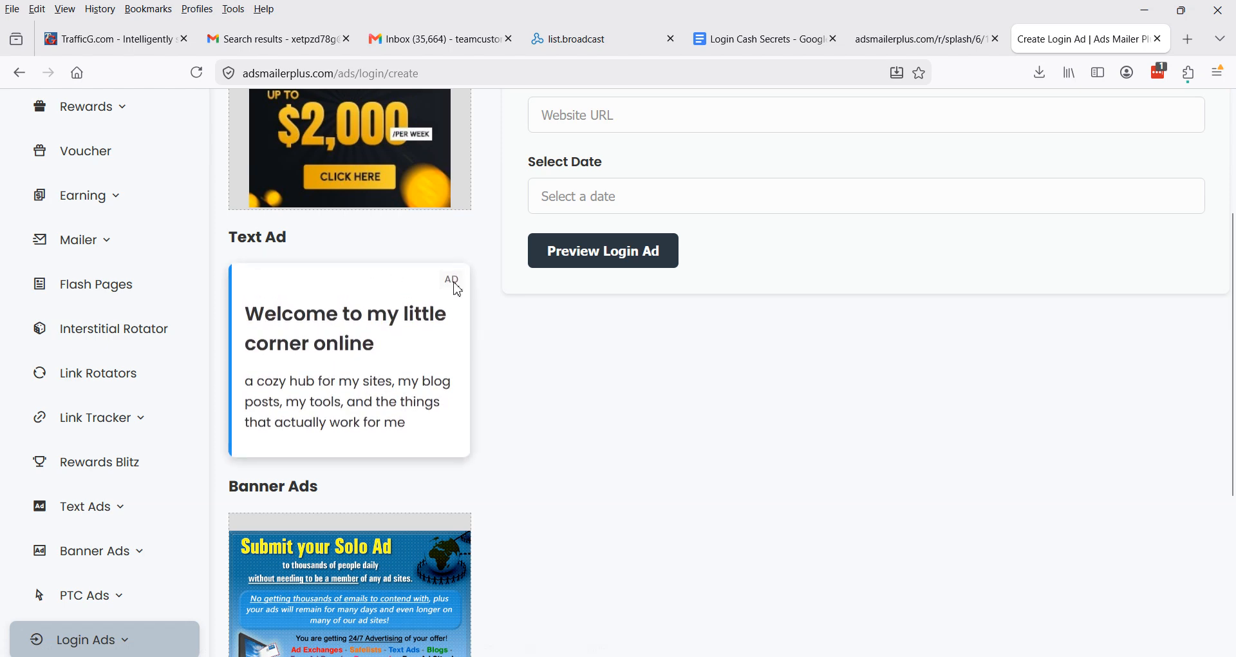
Return to the Redeem Voucher page and look at the voucher code field, leaving it empty.
{"action": "scroll", "coordinate": [487, 291], "scroll_direction": "up", "scroll_amount": 1}
{"action": "scroll", "coordinate": [489, 294], "scroll_direction": "up", "scroll_amount": 3}
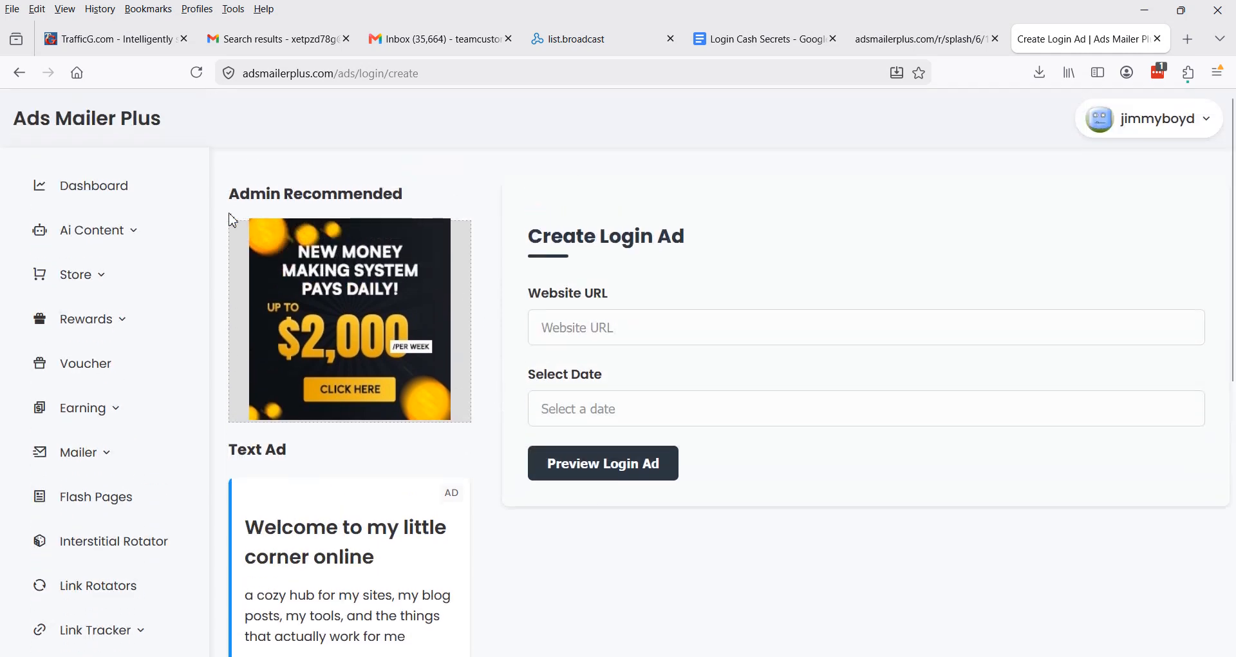
{"action": "left_click", "coordinate": [95, 367]}
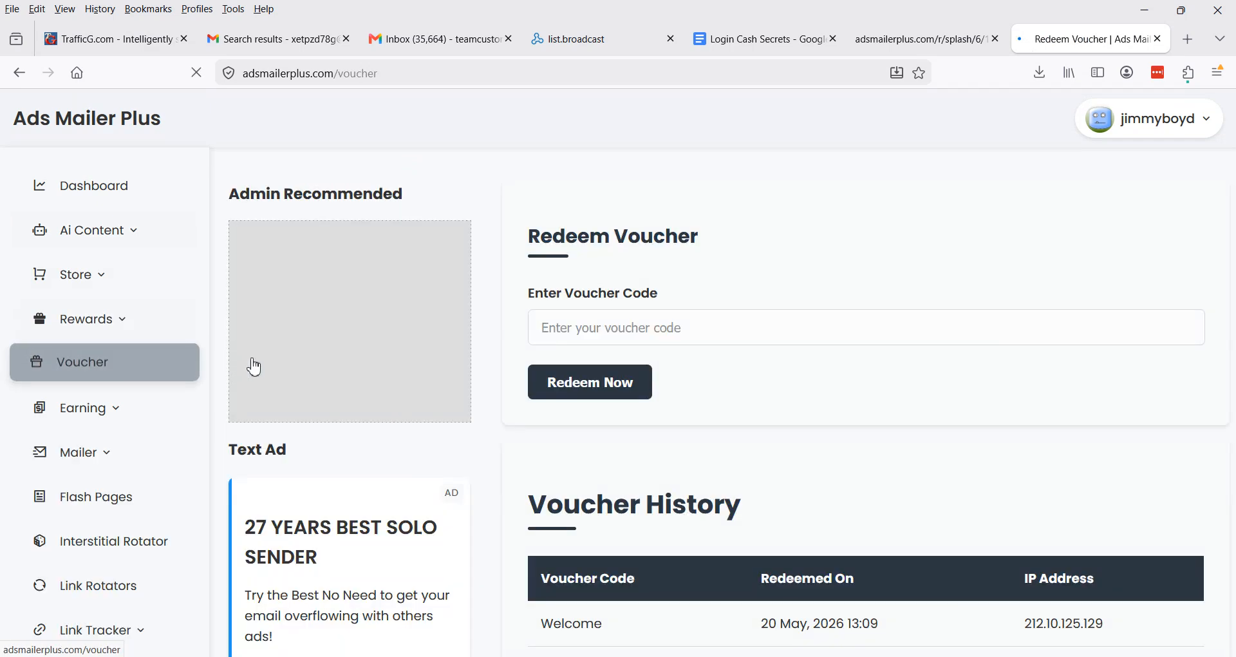
{"action": "left_click", "coordinate": [545, 325]}
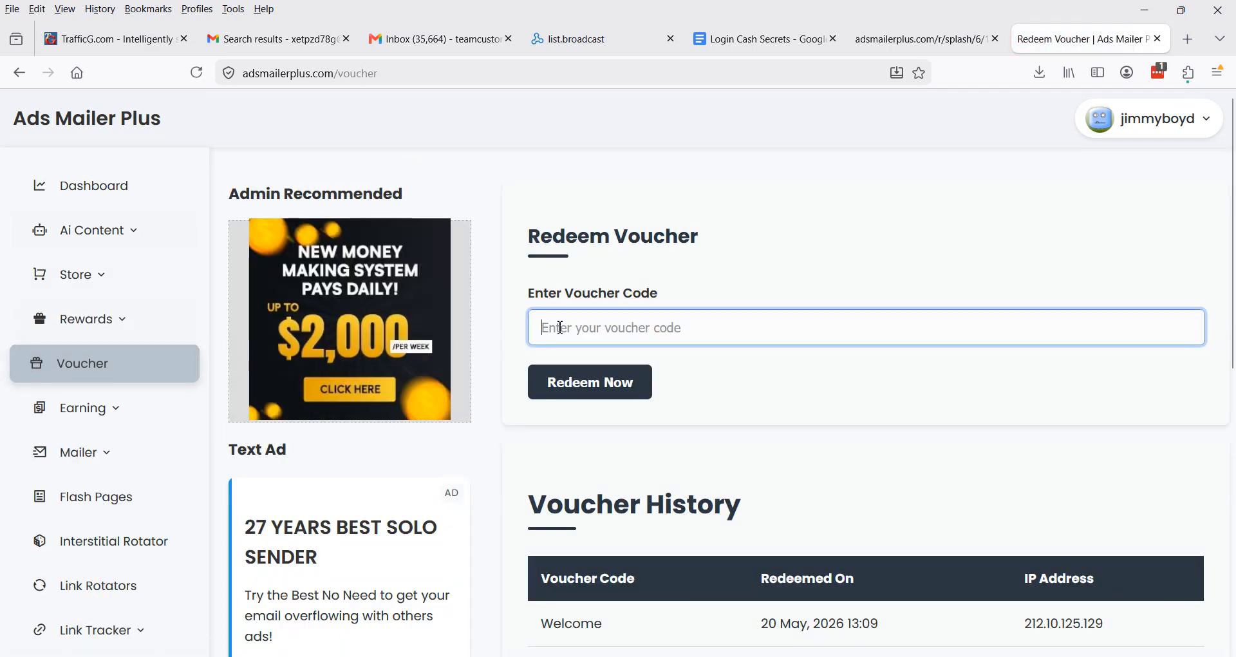
{"action": "left_click", "coordinate": [502, 253]}
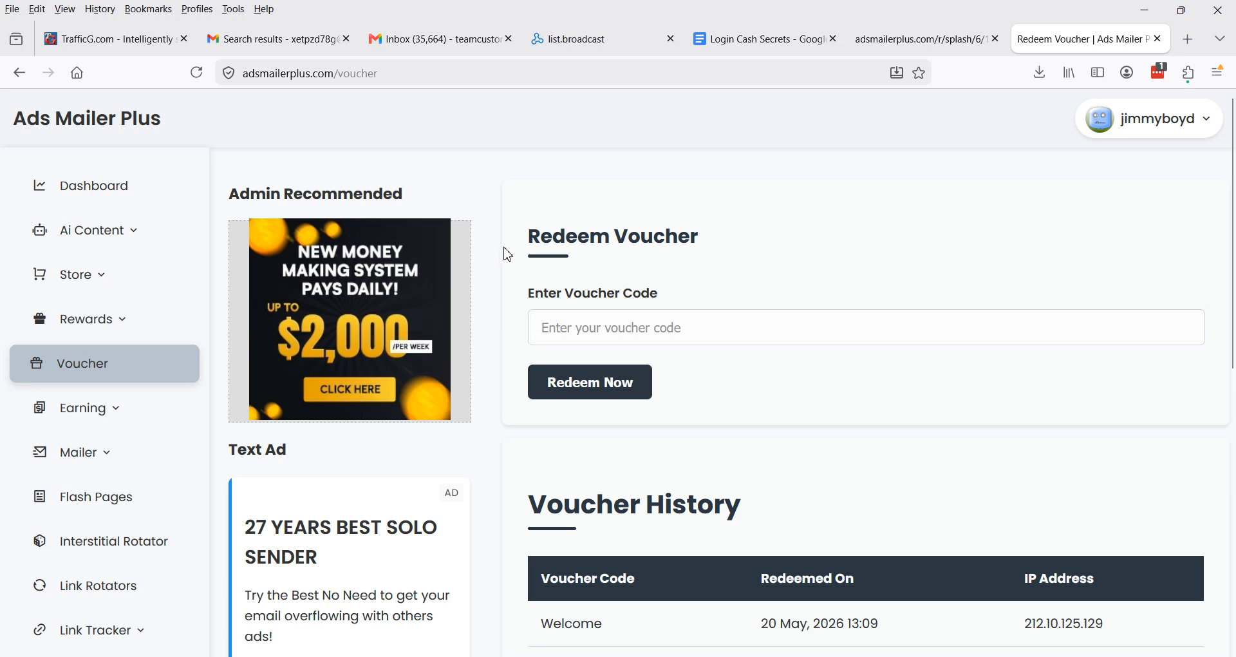